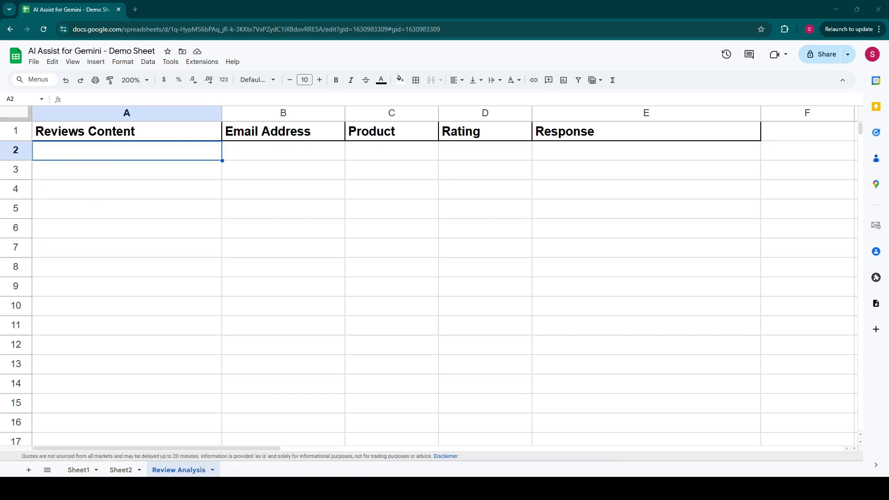
- In A2, start a GEMINI_LIST formula with the prompt "Create 5 sample mixed reviews from buyers of my electronics quimpments store."
type("=gemini")
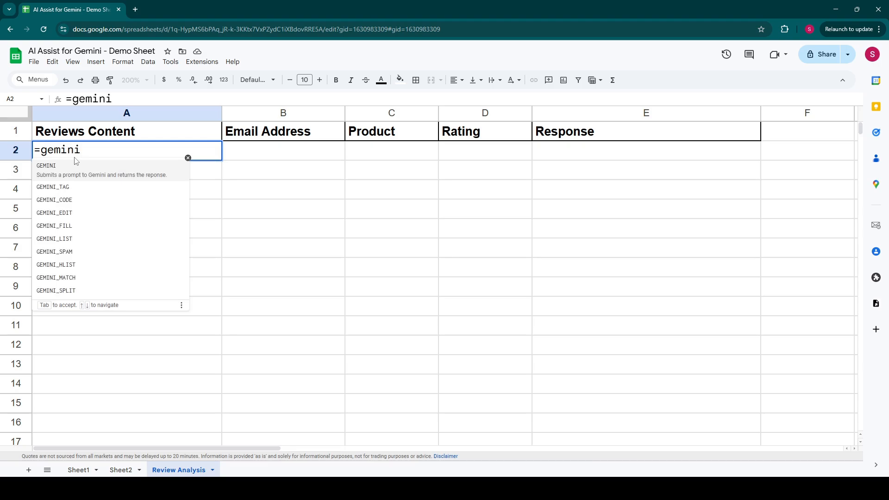
key("Down")
key("Down")
key("Down")
key("Down")
key("Down")
key("Tab")
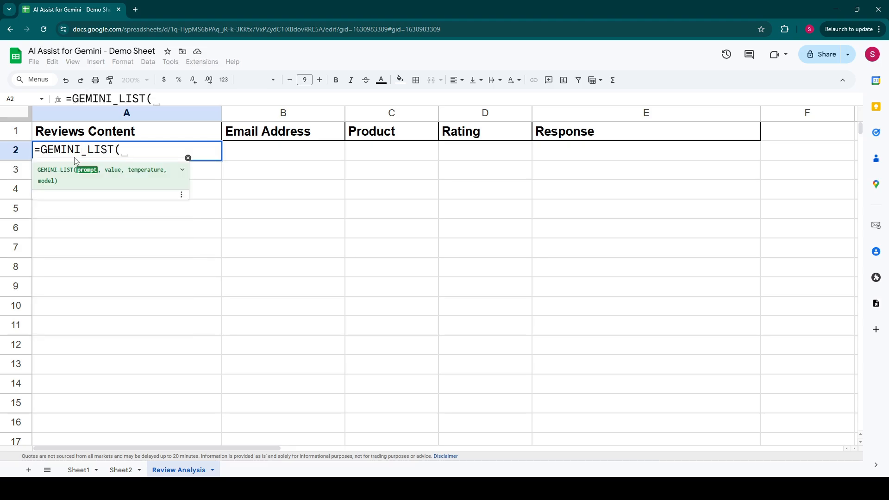
type("Create")
key("ctrl+shift+Left")
type("\"Create ")
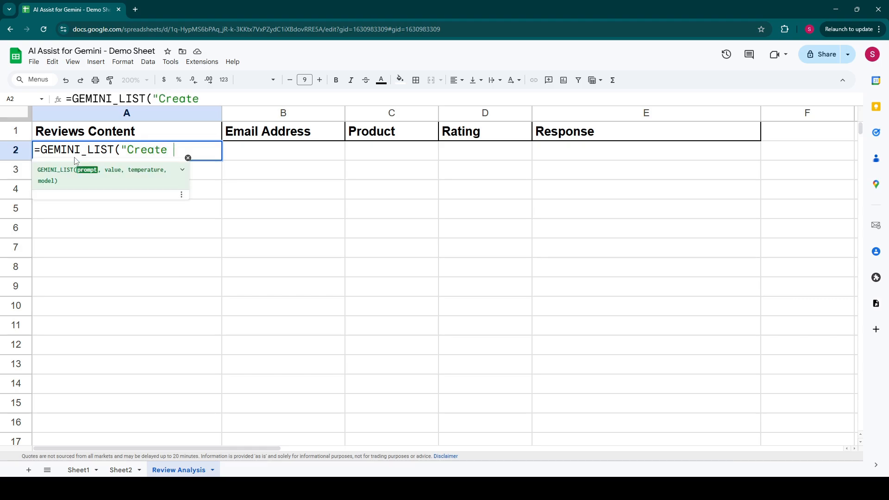
type("5 sample m")
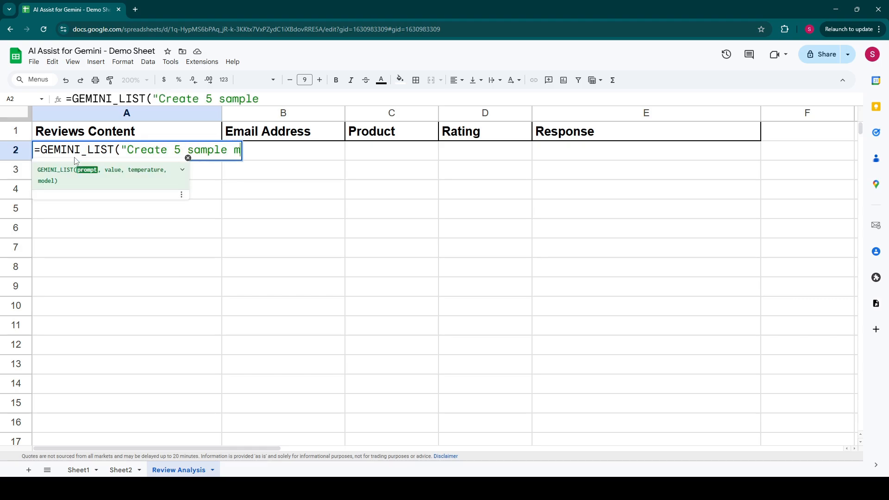
type("ixed reviews fro")
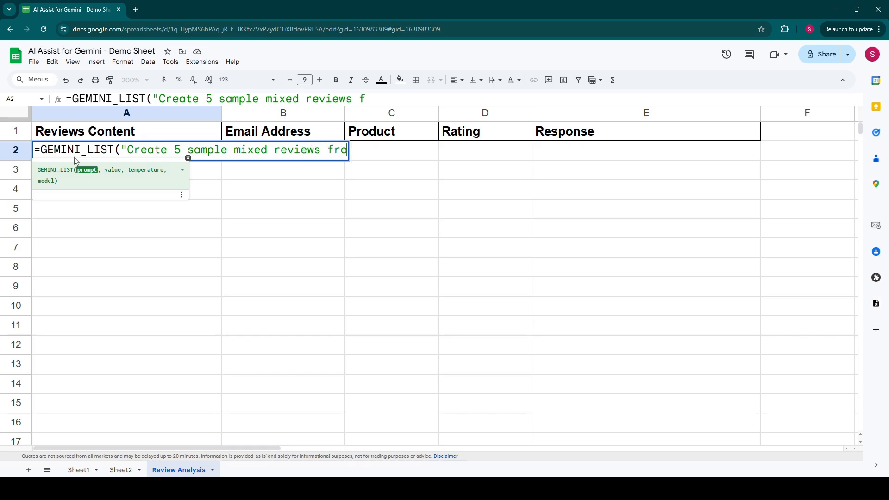
type("m nuyers ")
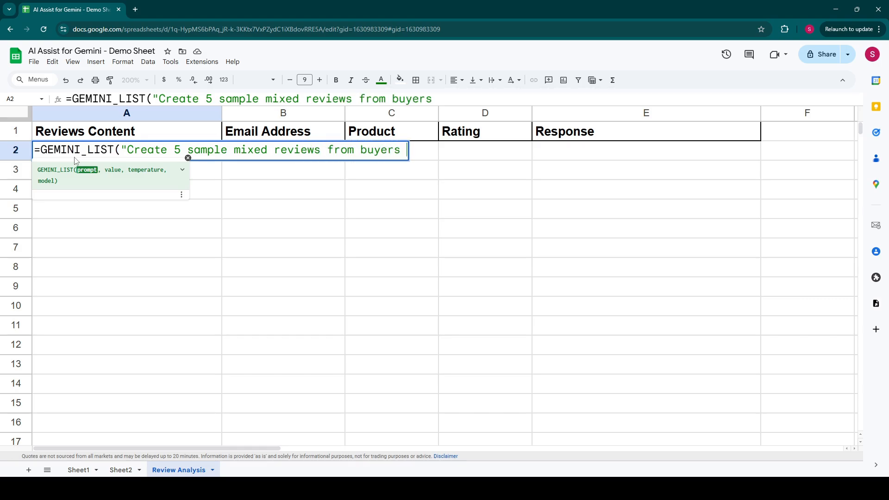
type("of my electro")
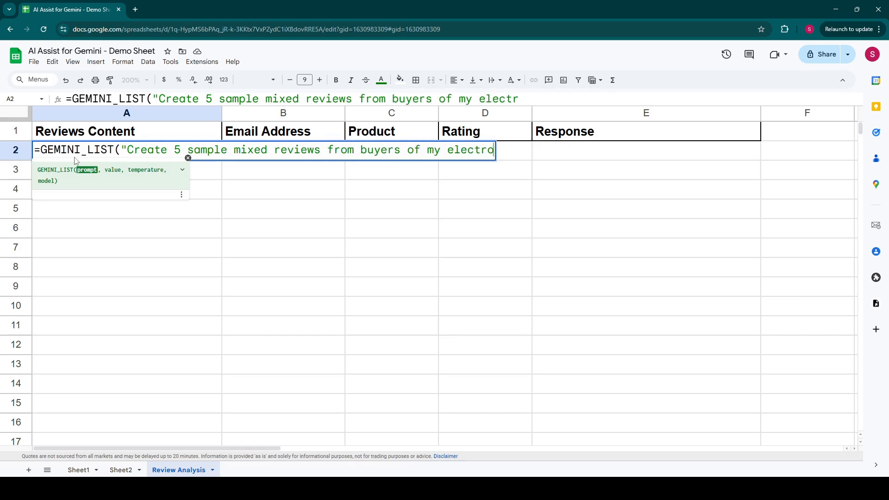
type("nics q")
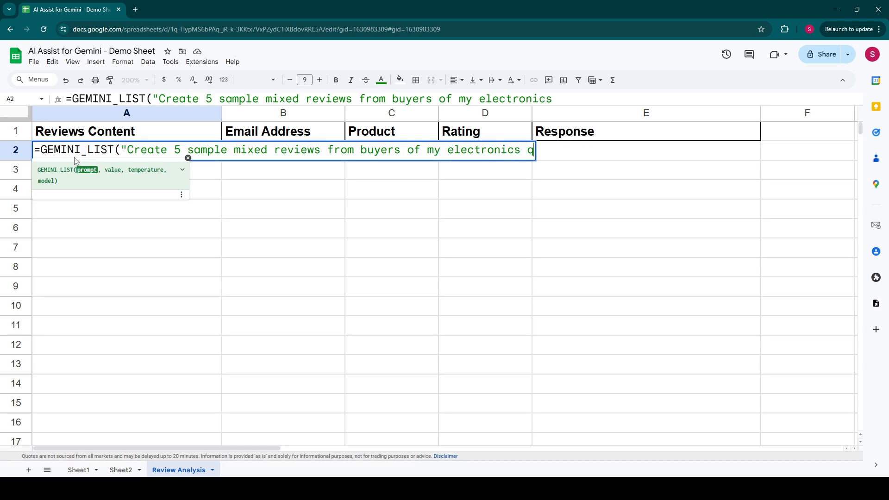
type("uimpments st")
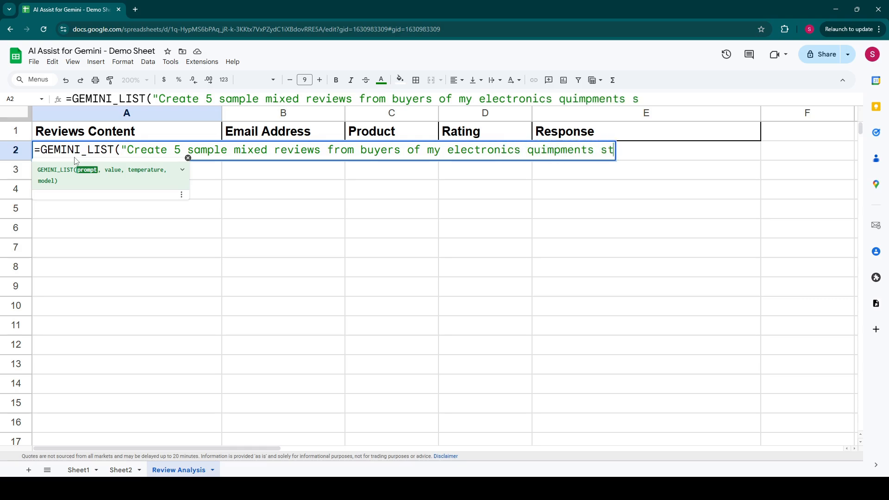
type("ore. One rev")
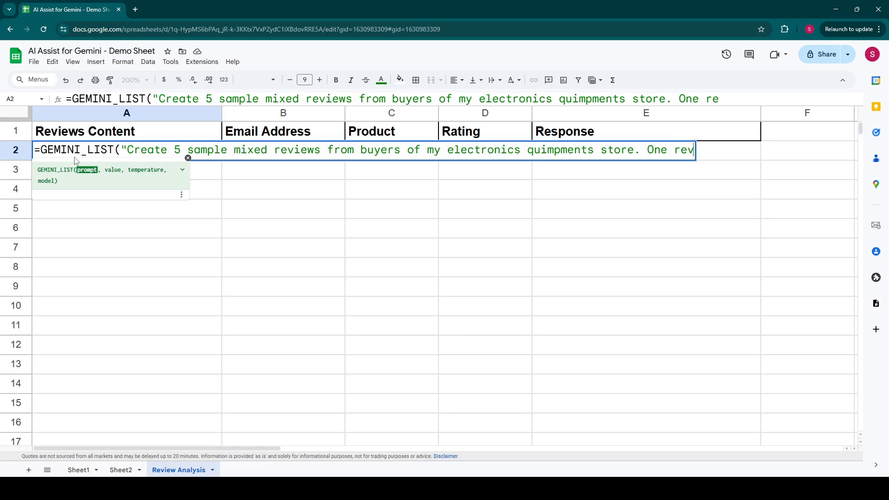
type("iew per line.")
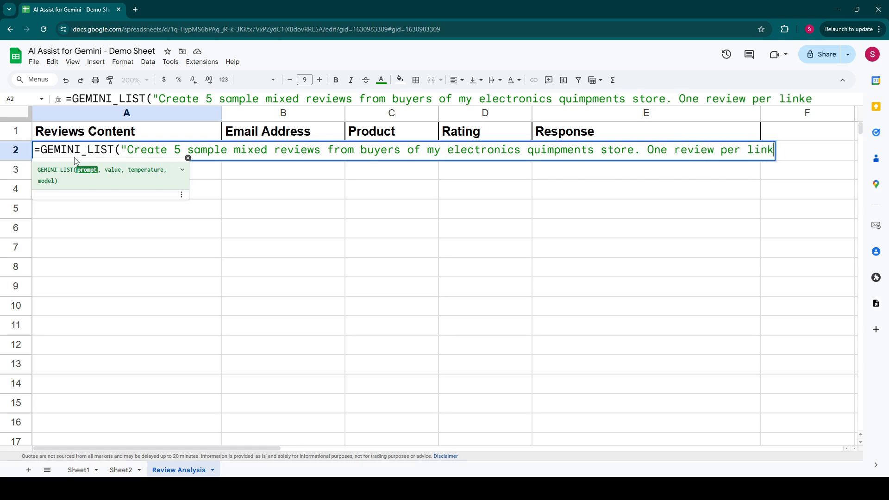
type(" Includ")
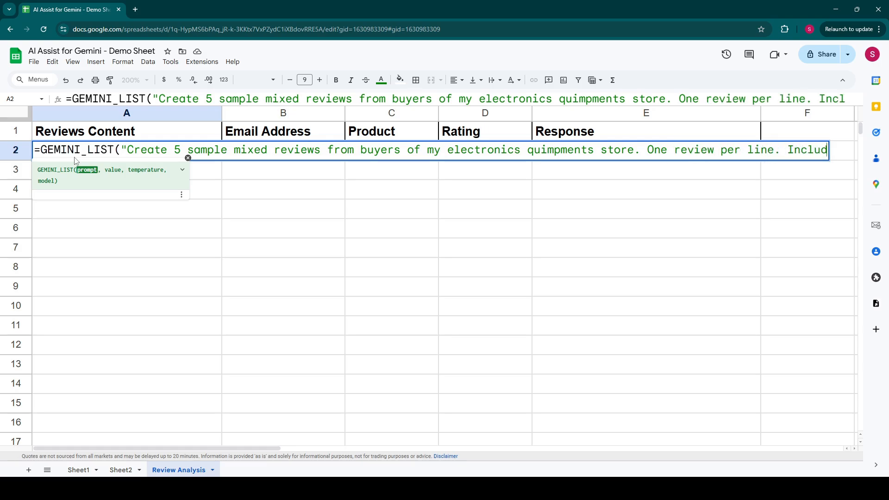
type("e the email add")
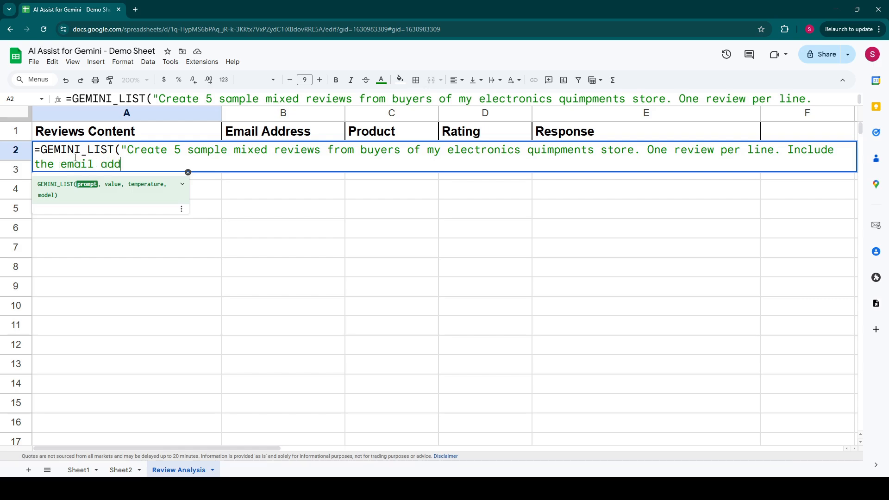
type("ress of the buyer in the review")
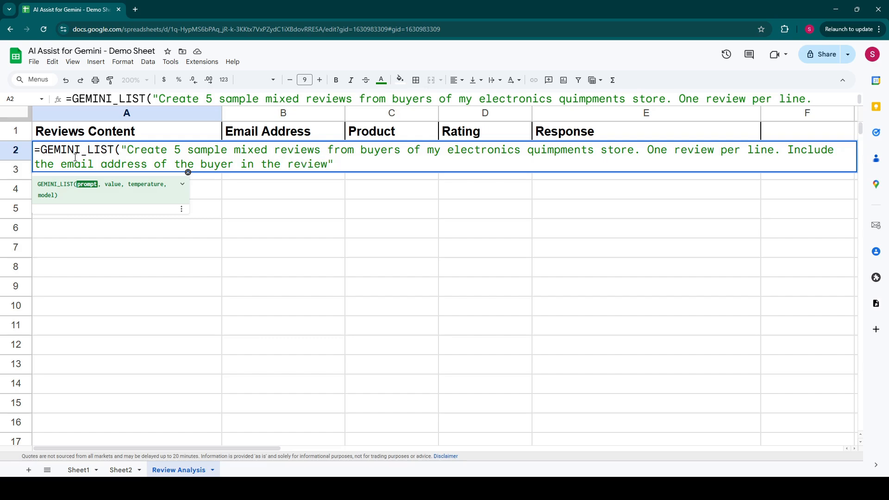
- Complete the prompt with "One review per line. Include the email address of the buyer in the review" and run the formula
key("Return")
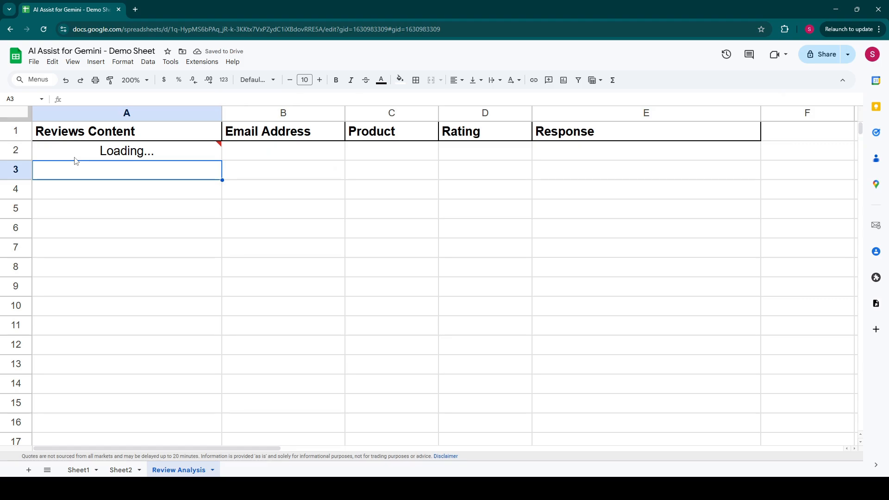
- Widen the Reviews Content column and wrap its text within the cells
left_click(182, 286)
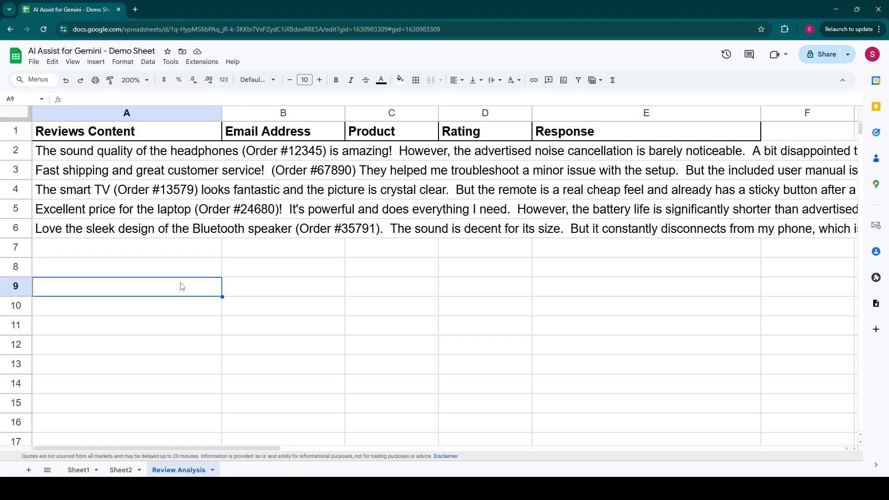
left_click(179, 111)
left_click_drag(223, 113, 315, 116)
left_click(181, 153)
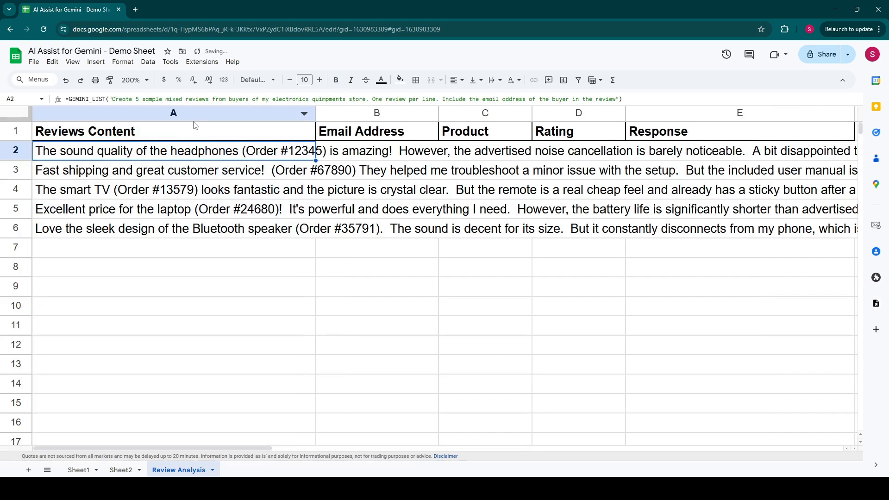
left_click(495, 79)
left_click(202, 115)
left_click(202, 115)
left_click(499, 83)
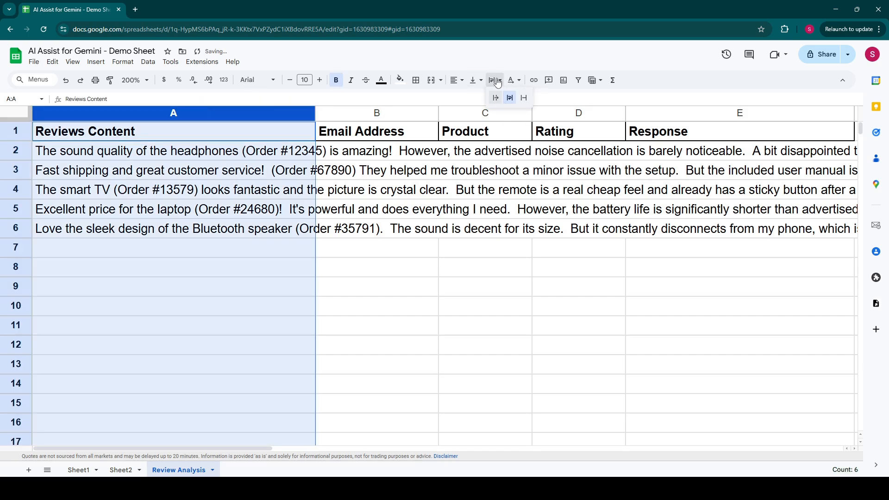
left_click(509, 98)
left_click(181, 230)
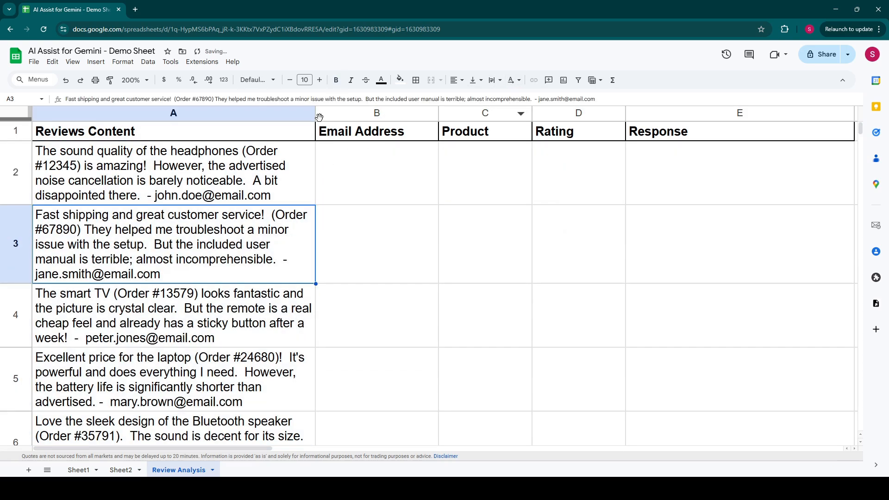
- Widen the Reviews Content column slightly further and freeze the header row
left_click_drag(316, 113, 342, 114)
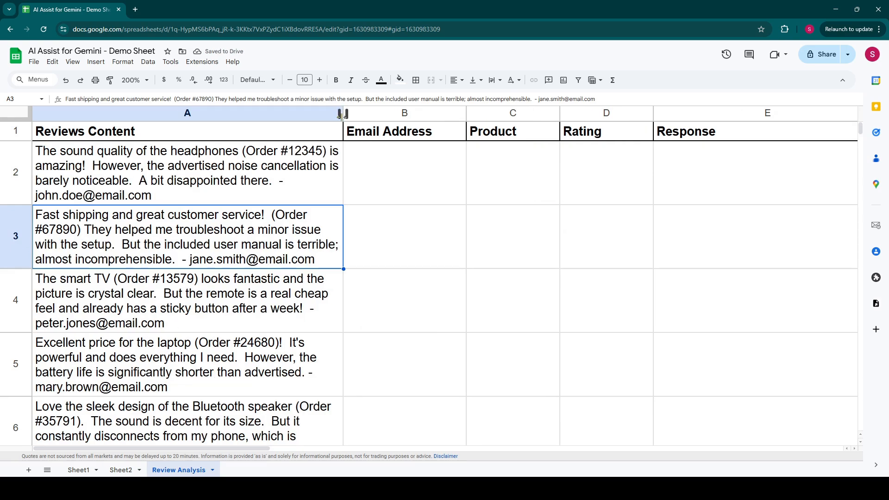
left_click_drag(16, 121, 16, 142)
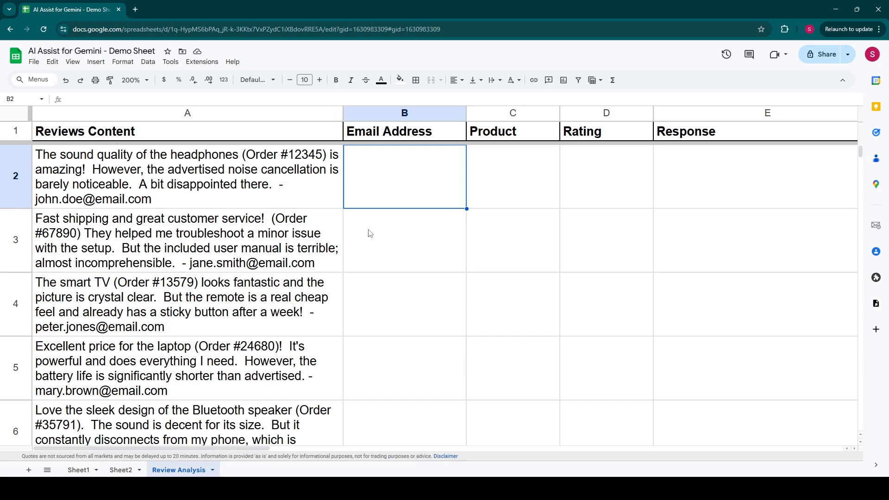
- Enter =GEMINI_EXTRACT(A2,"Email address") in B2 to pull the buyer's email from the first review
type("`")
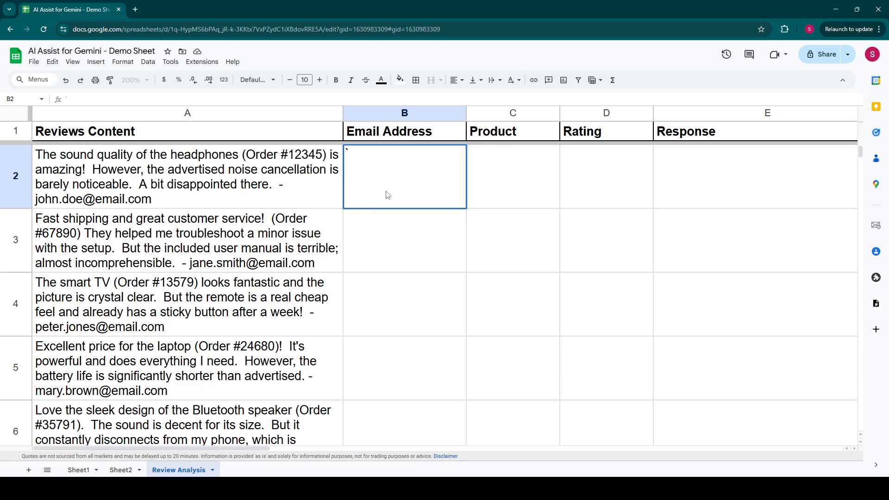
key("BackSpace")
type("=gemini_ex")
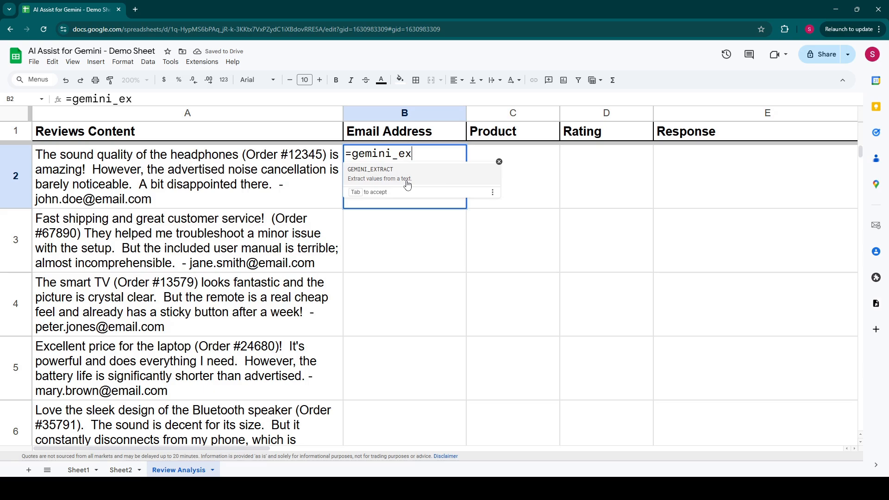
key("Tab")
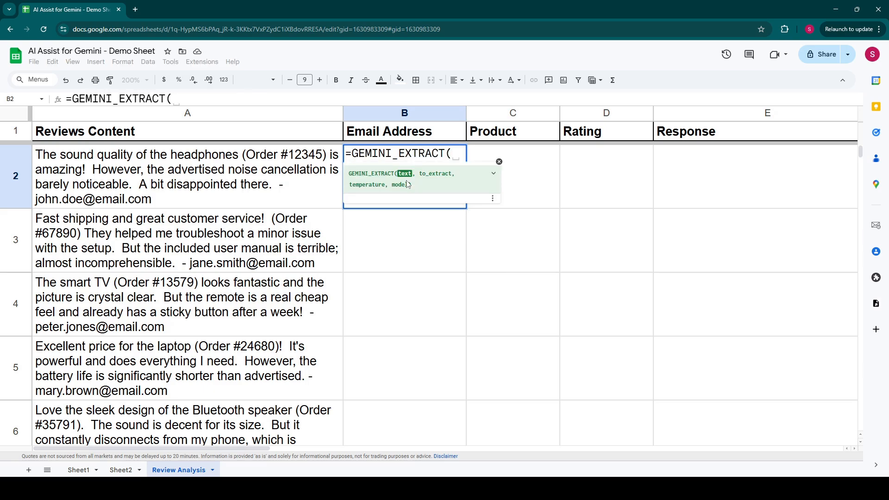
left_click(173, 186)
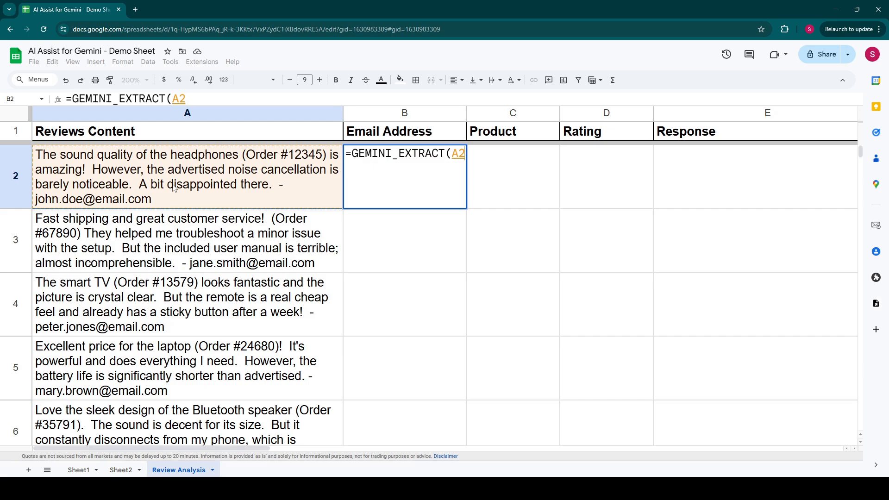
type(",\"Email add")
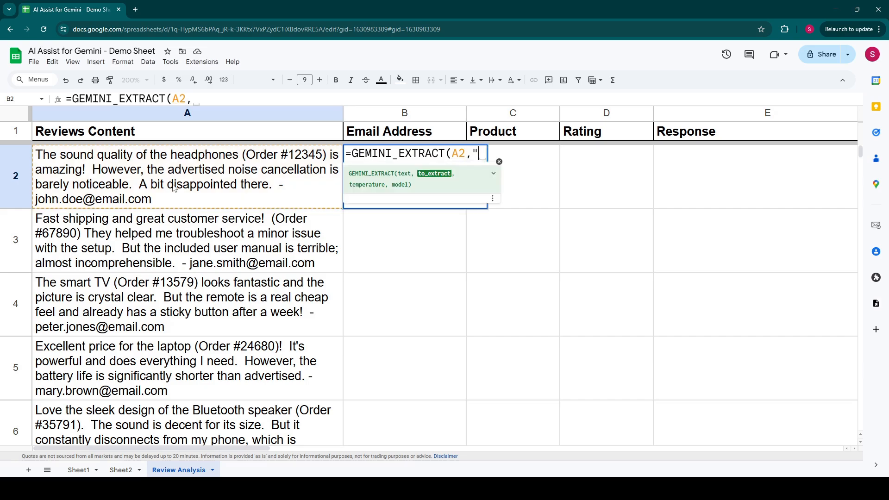
type("ress\")")
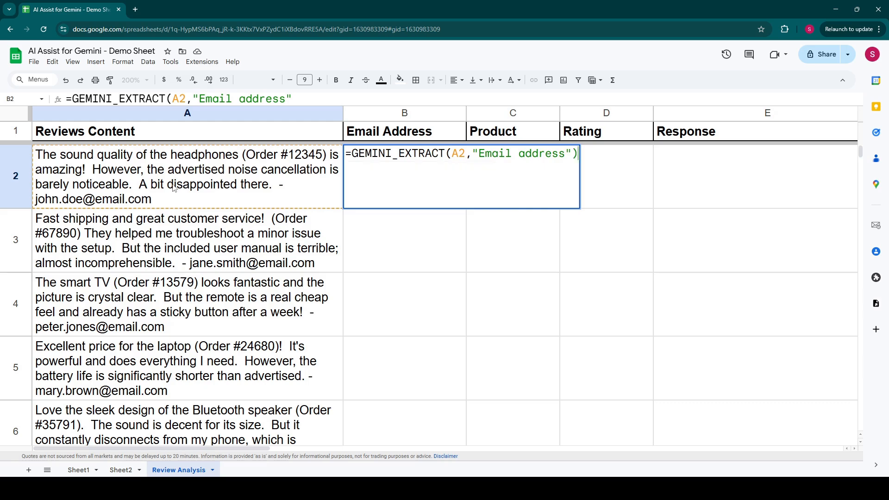
key("Return")
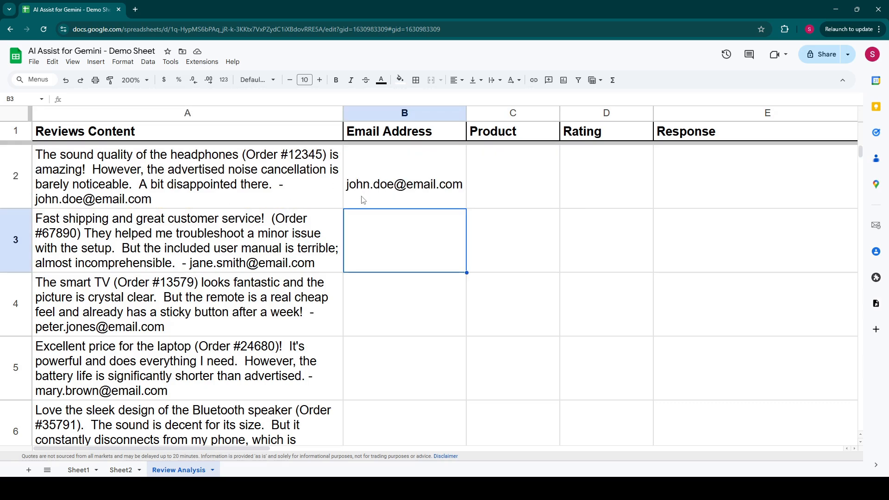
- Fill the email extraction formula down from B2 through B6 and fit the Email Address column's width to its contents
left_click(405, 191)
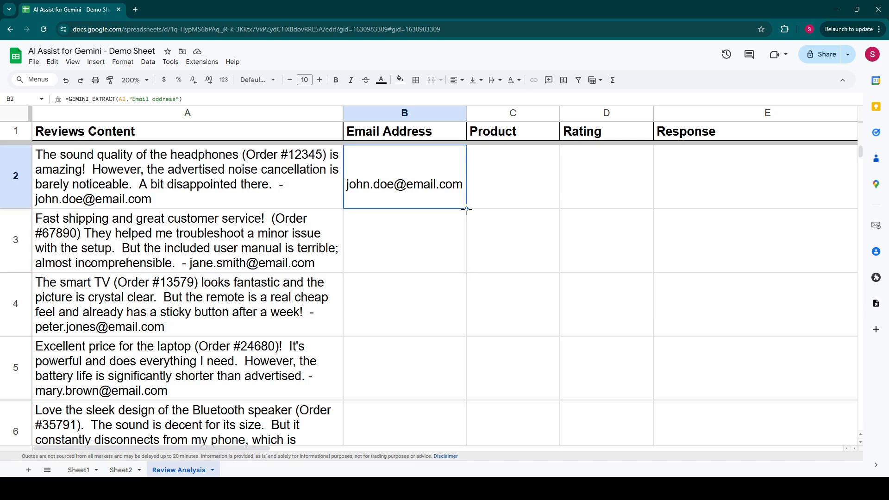
left_click_drag(466, 209, 460, 426)
left_click(401, 237)
scroll(393, 282, "down", 2)
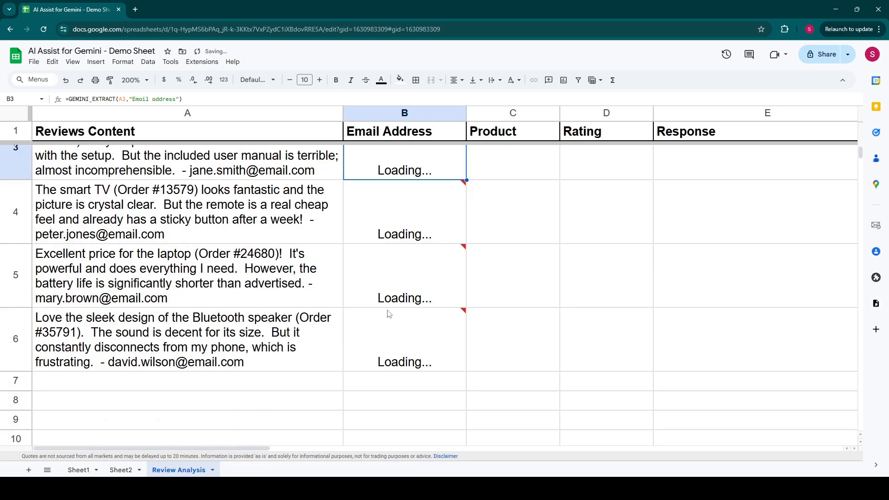
scroll(393, 378, "up", 2)
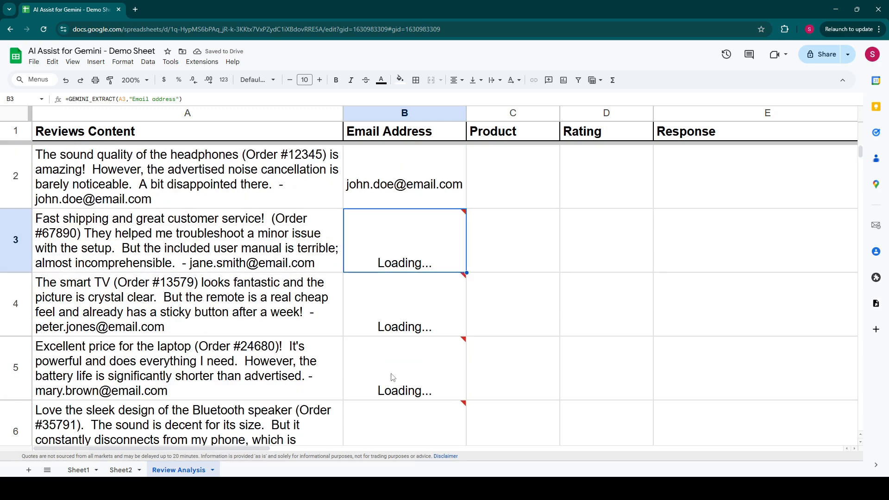
scroll(397, 323, "down", 2)
scroll(397, 323, "up", 2)
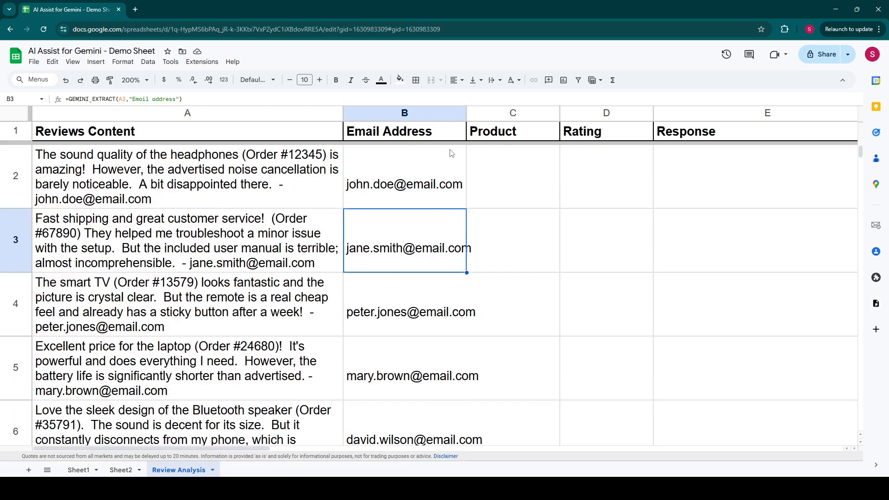
double_click(466, 113)
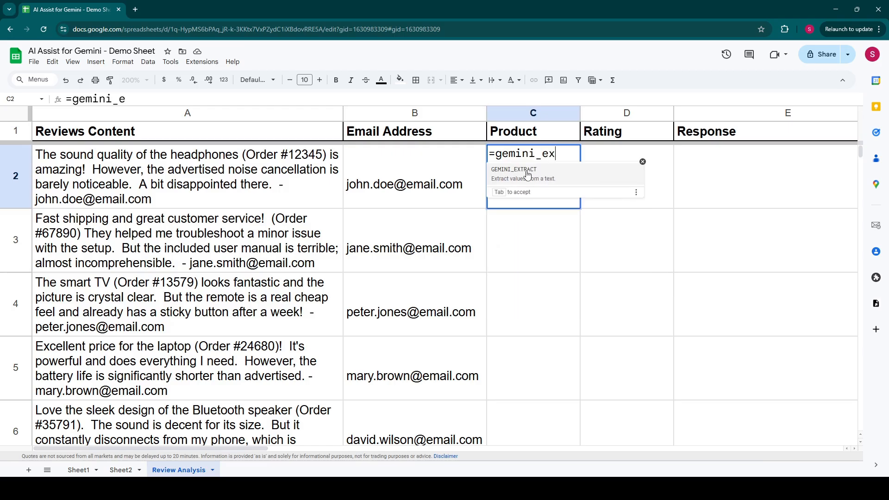
- Enter =GEMINI_EXTRACT(A2,"Product") in C2 to pull the product name from the first review
key("Tab")
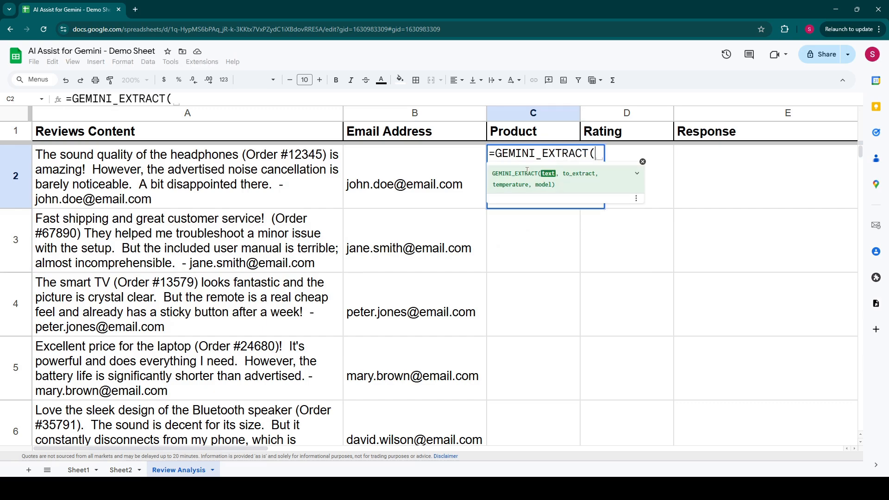
left_click(244, 202)
type(",\"Product\")")
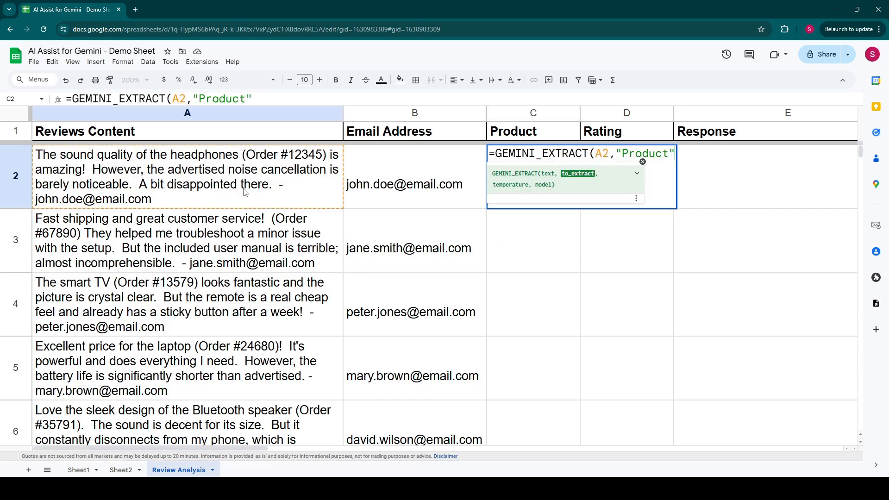
key("Return")
- Fill the product extraction formula down from C2 through C6 and check the second review's text against its product result
left_click(533, 194)
left_click_drag(580, 208, 561, 431)
left_click(558, 260)
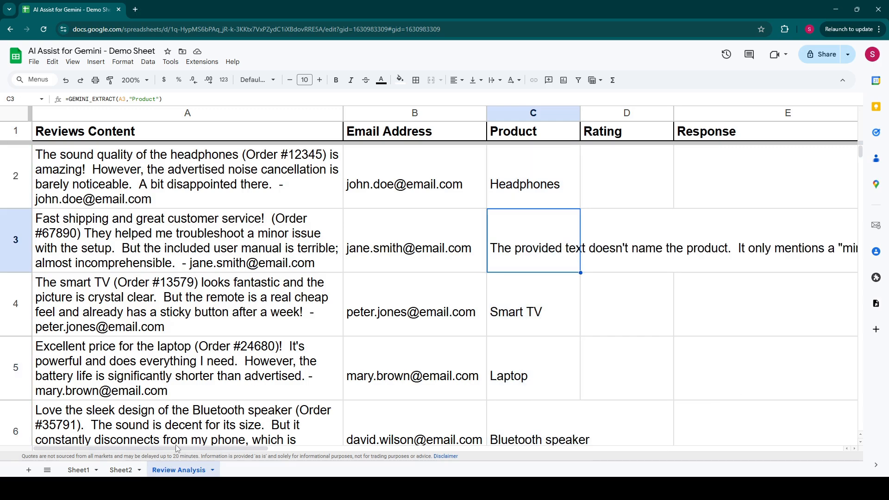
left_click_drag(179, 447, 288, 232)
left_click(181, 219)
left_click(519, 245)
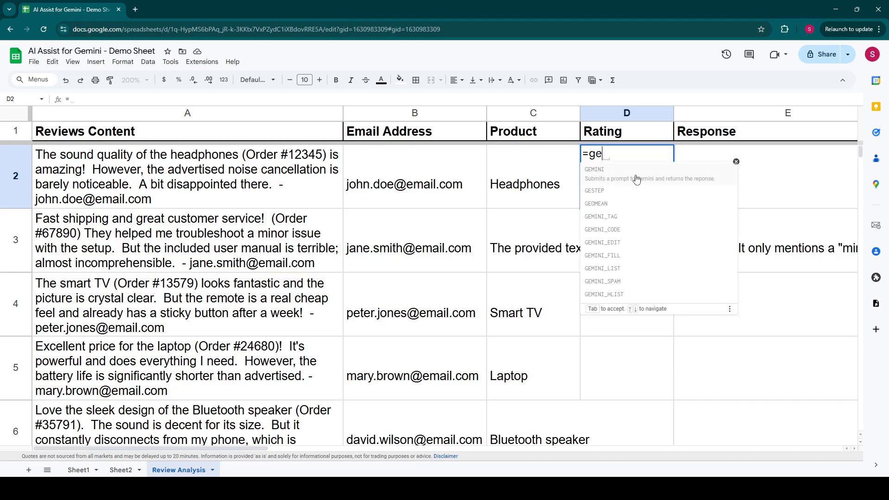
- Enter =GEMINI_SUMMARIZE(A2,"Give the average rating of the review in 5 start. no description. Example: '3 stars'") in D2
type("mini_summ")
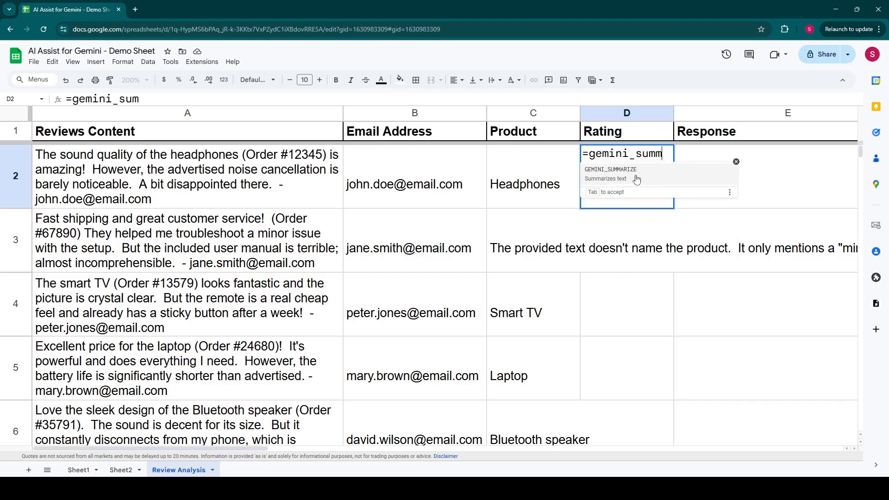
left_click(637, 179)
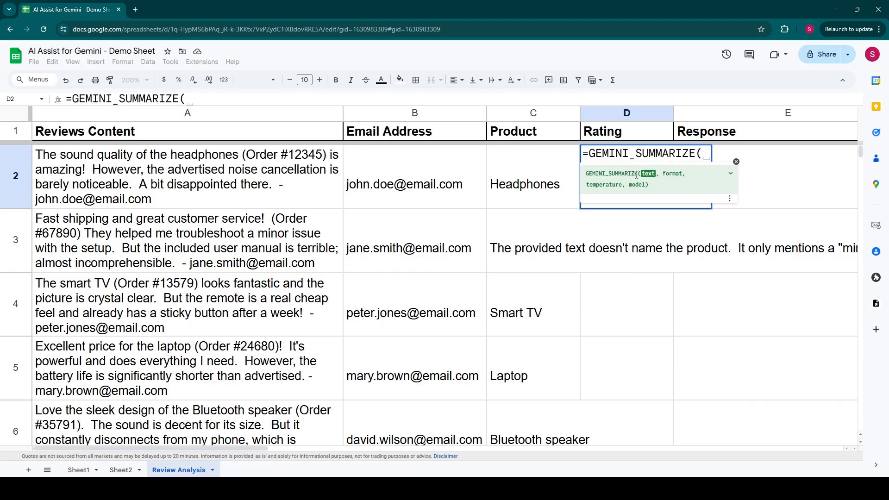
left_click(234, 188)
type(",")
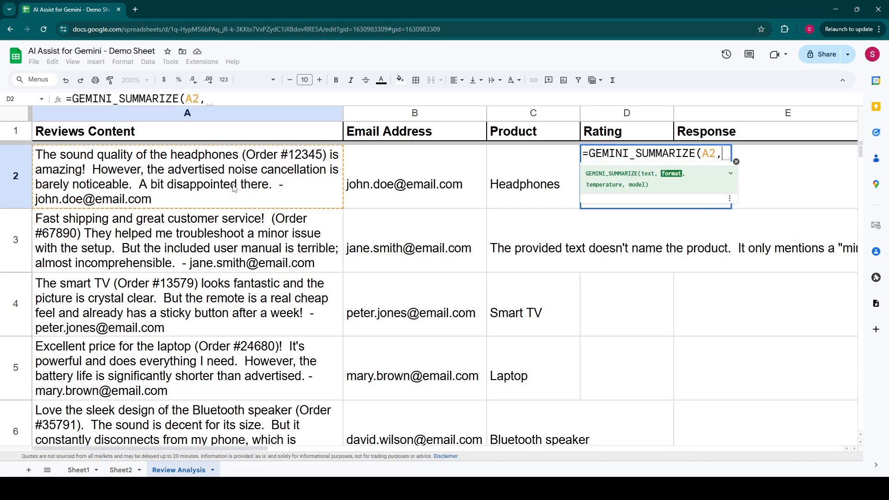
type("\"G")
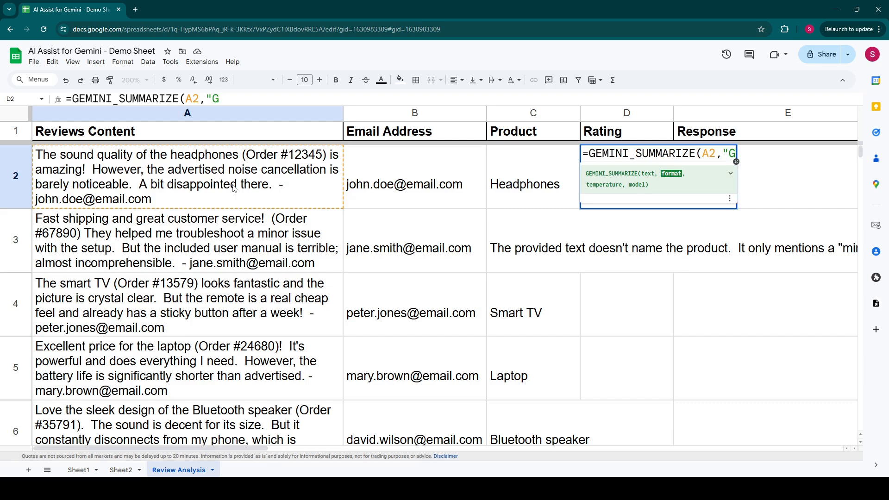
type("ive the a")
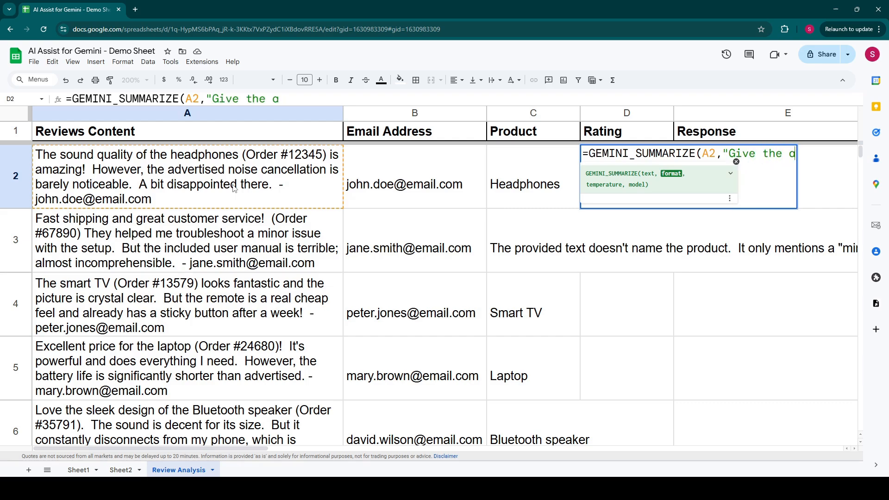
type("verage rating ")
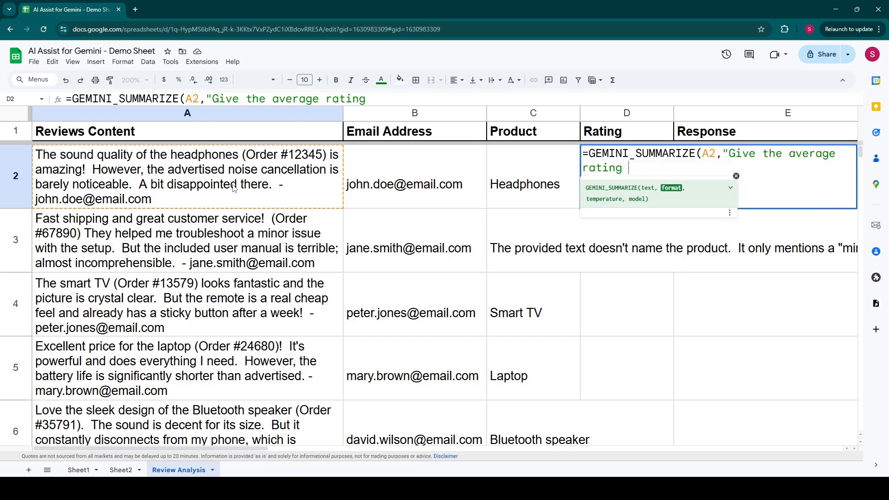
type("of the review")
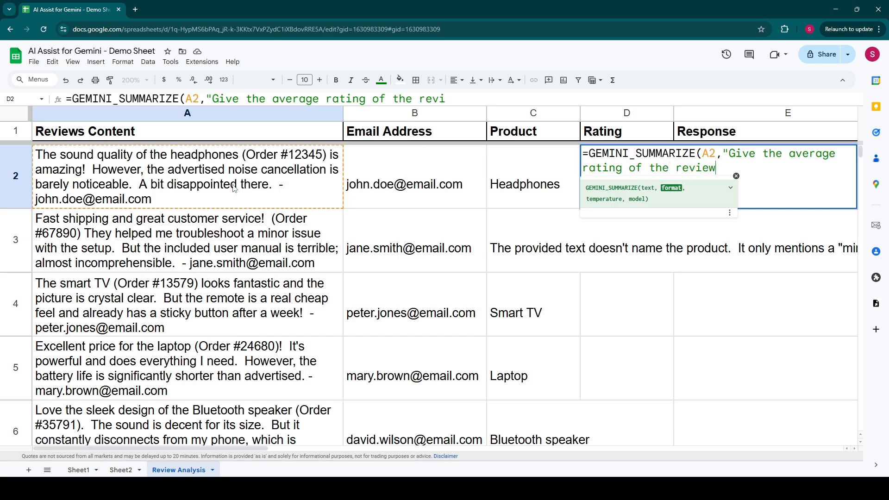
type(" in 5 start. no descr")
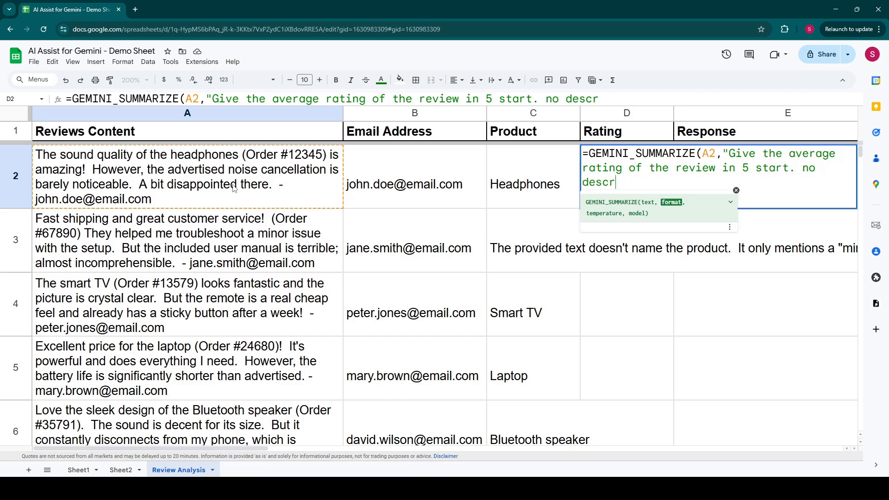
type("iption. Example")
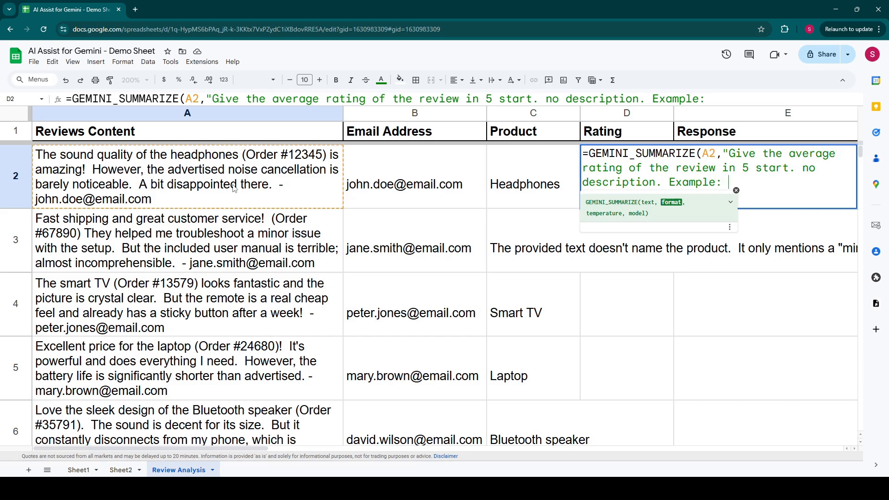
type(": '3 stars'")
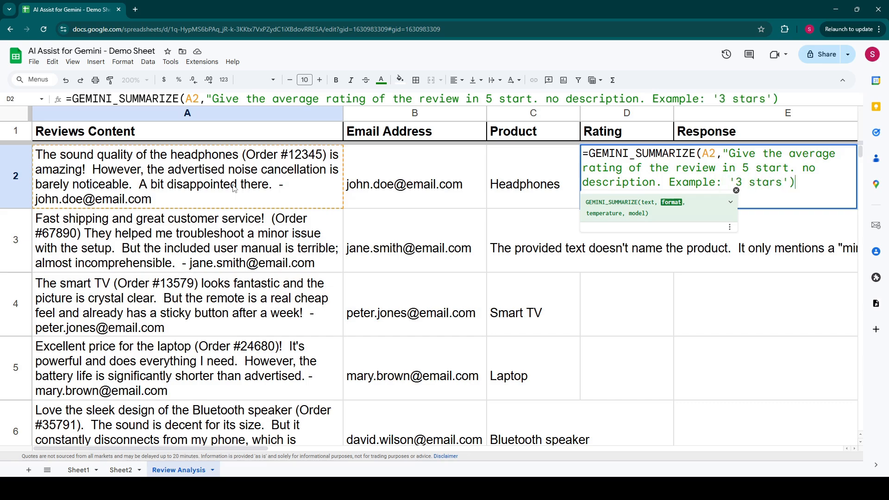
type(")")
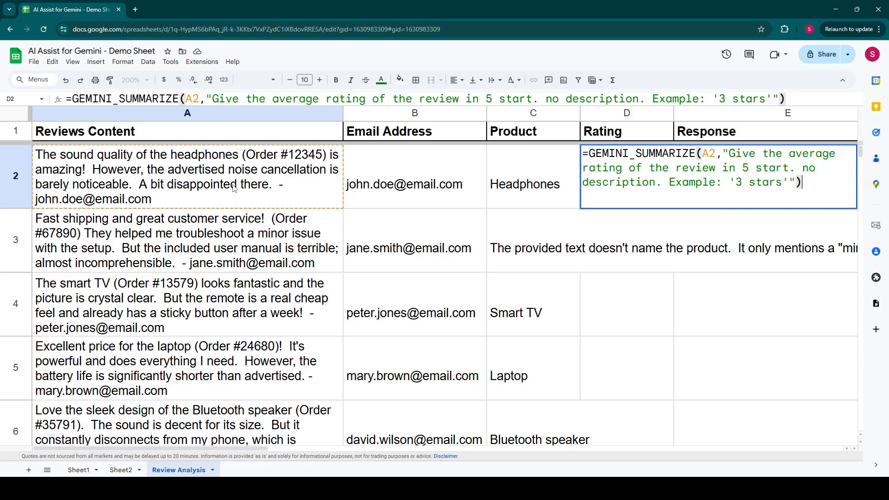
key("Return")
- Fill the rating formula down from D2 through D6 to rate the remaining reviews
left_click(627, 184)
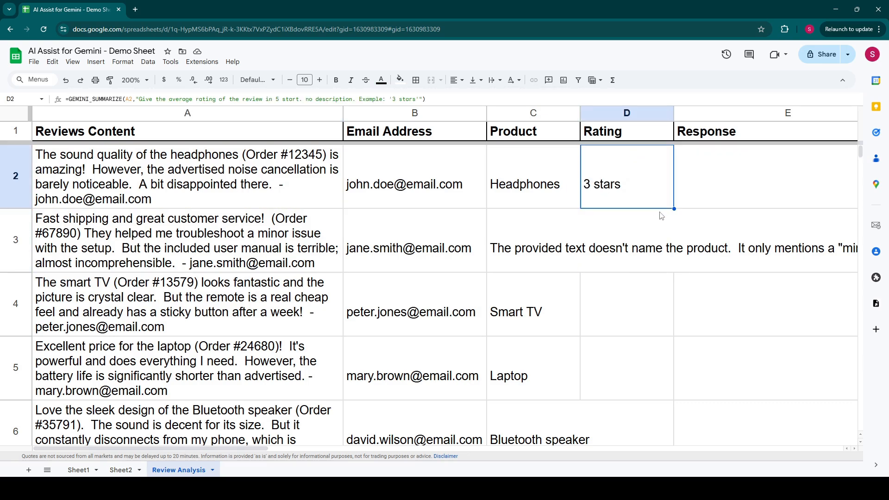
left_click_drag(674, 209, 670, 429)
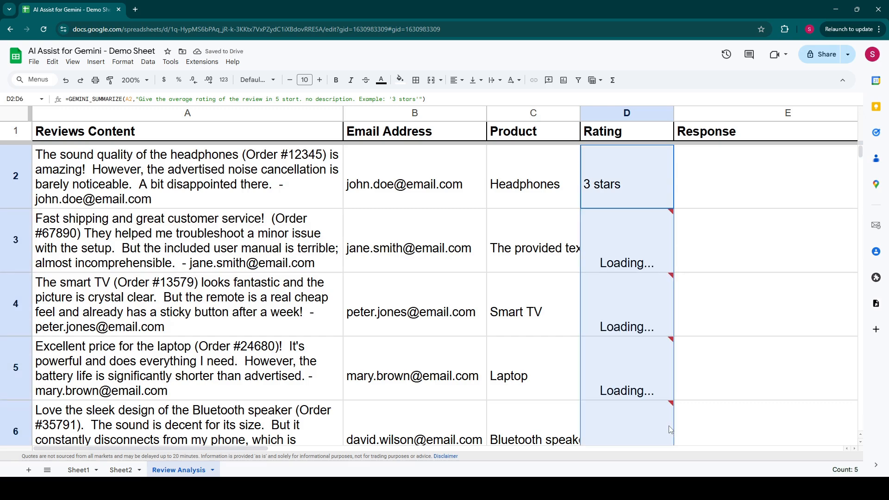
left_click(468, 271)
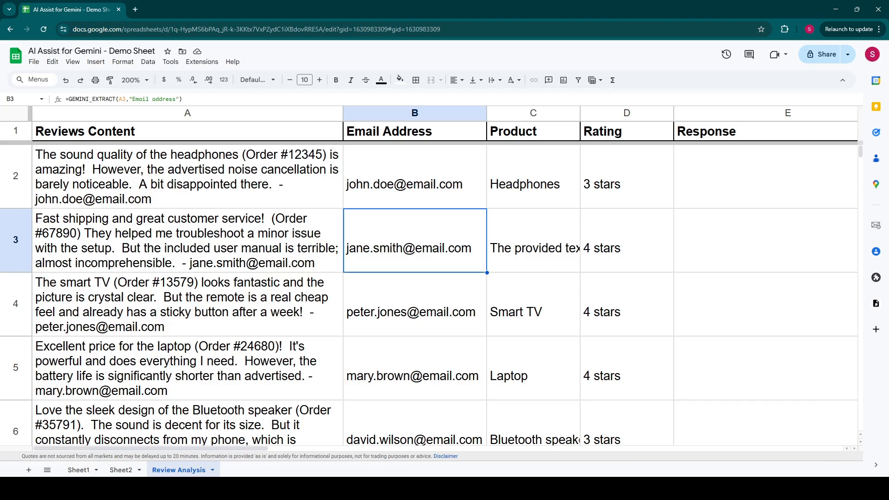
- Enter =GEMINI("Write a response based on the customer review",A2:D2) in E2 to draft a reply to the first review
left_click(698, 205)
type("=Gemin")
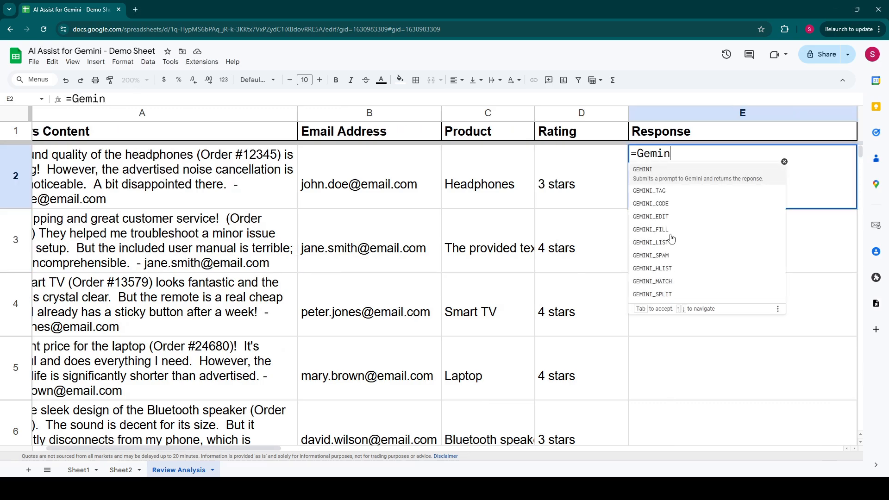
key("Tab")
type("\"W")
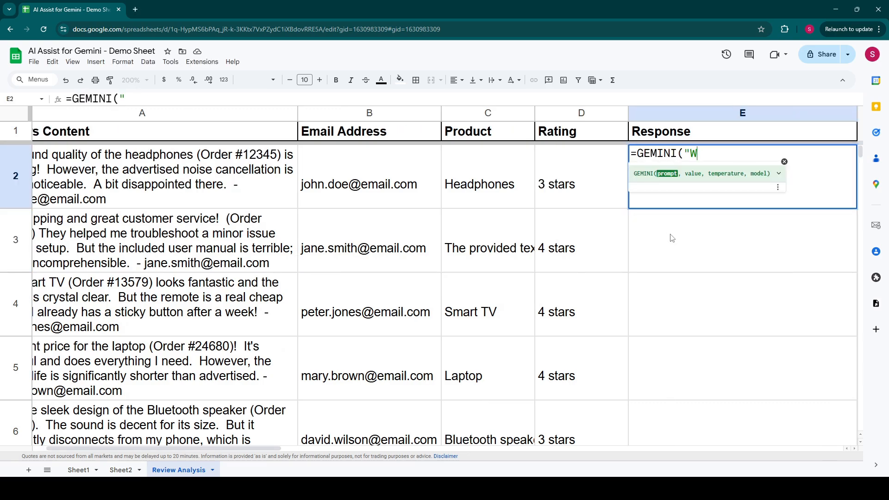
type("rite a respon")
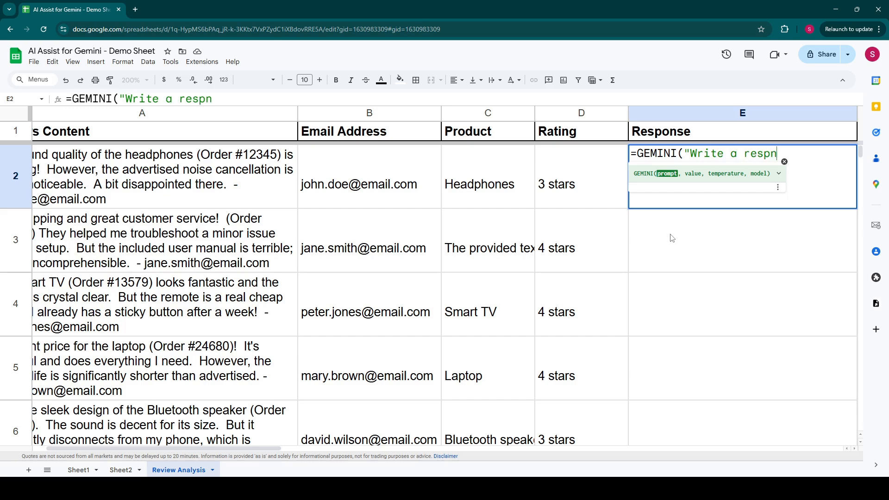
type("se based ")
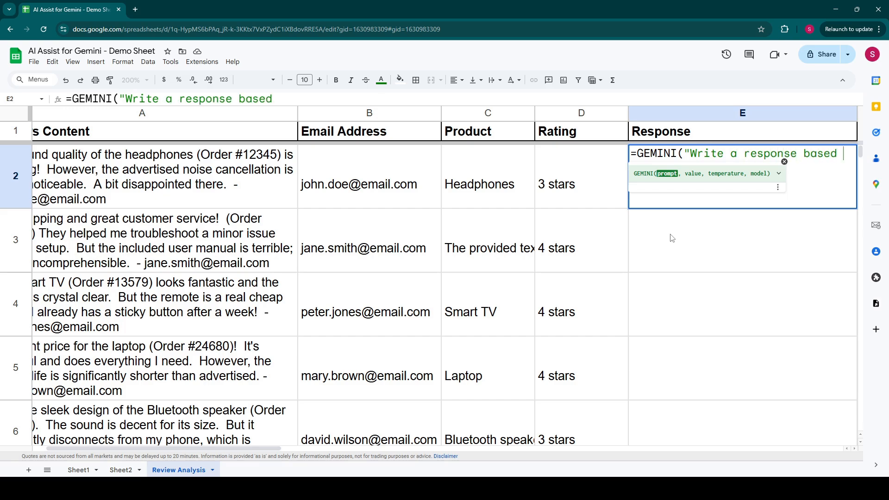
type("on the customer review")
key("BackSpace")
type("view")
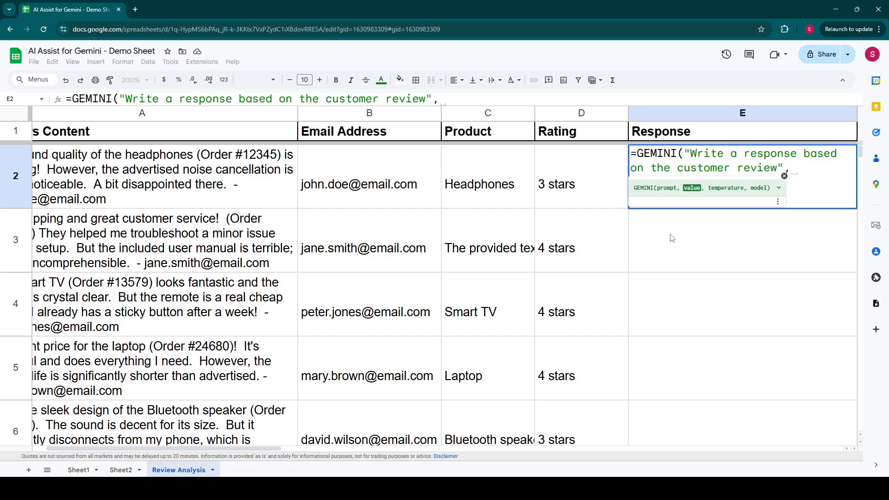
left_click_drag(149, 186, 551, 192)
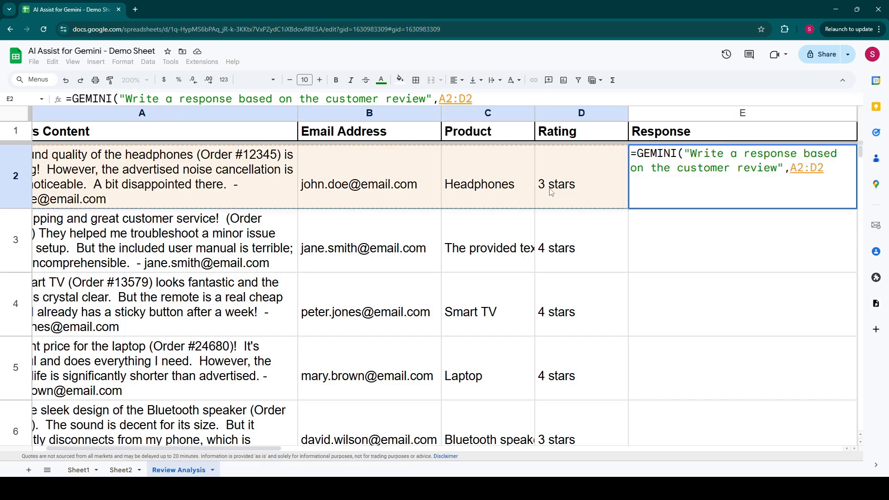
key("Return")
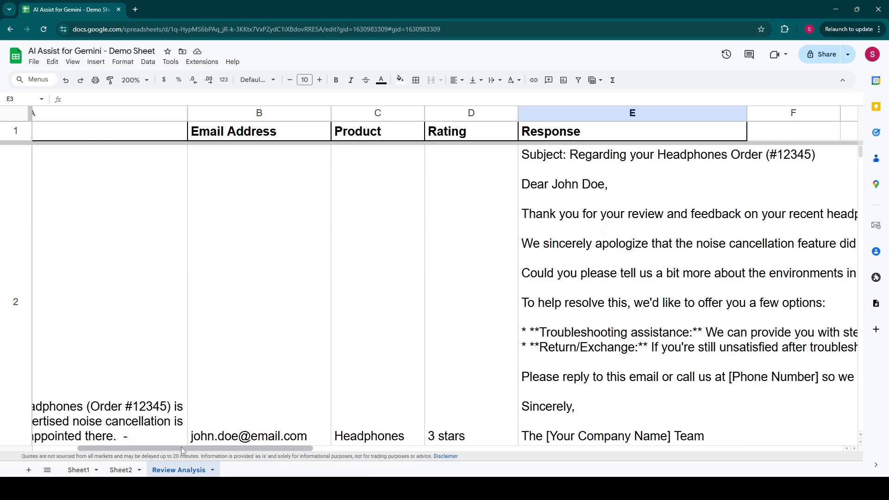
- Set the sheet's zoom to 125% and read the generated response in E2
left_click(134, 80)
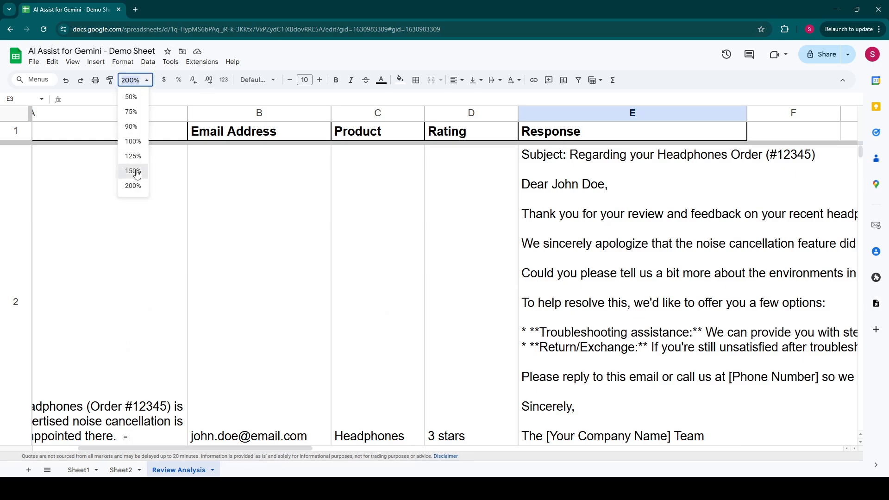
left_click(135, 171)
left_click(134, 79)
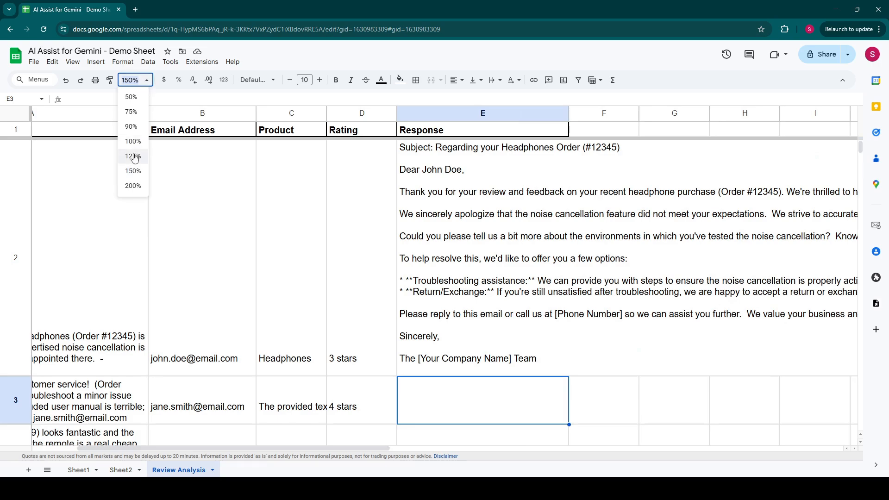
left_click(135, 158)
left_click(428, 275)
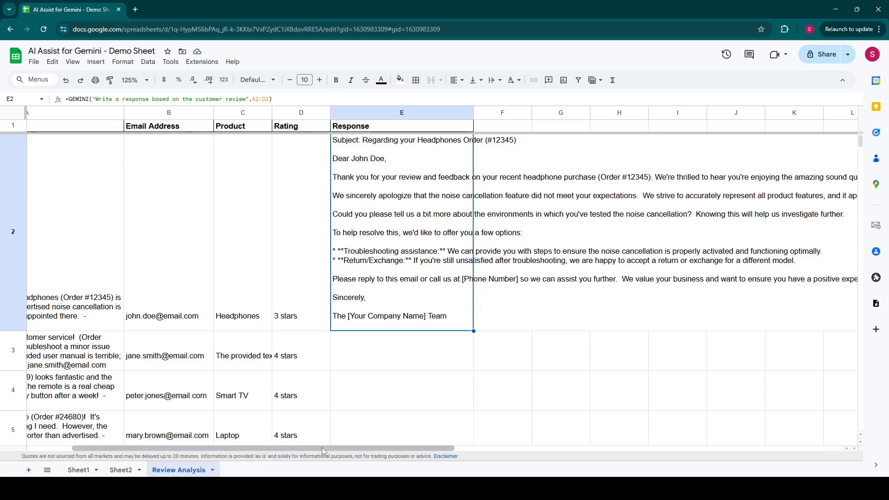
- Fill the response formula down from E2 through E6 and look over the replies drafted for each review
left_click_drag(321, 447, 222, 452)
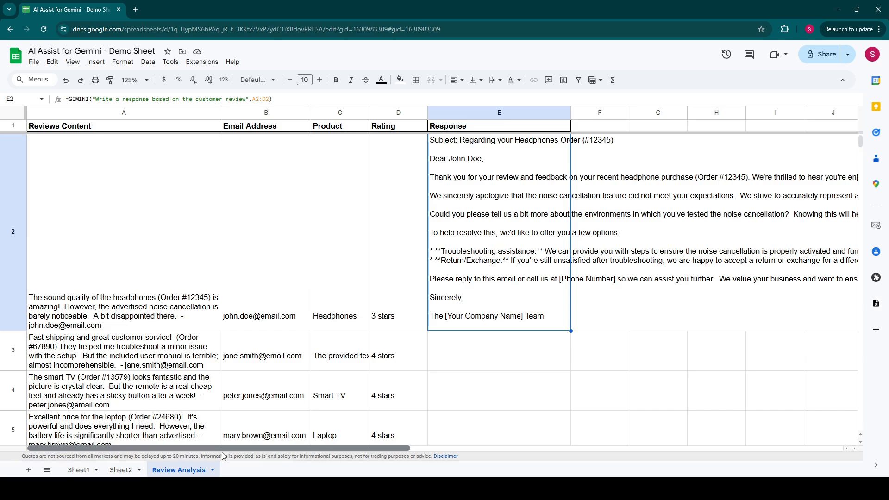
left_click_drag(263, 452, 299, 448)
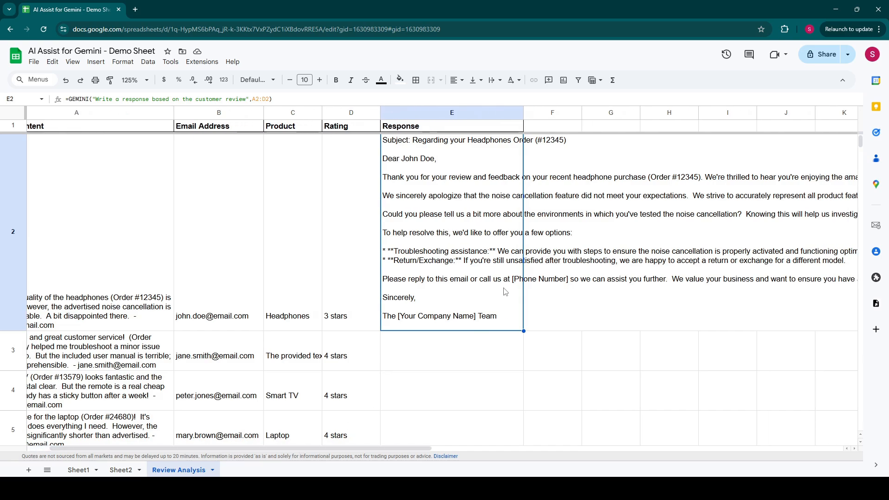
left_click_drag(524, 331, 494, 396)
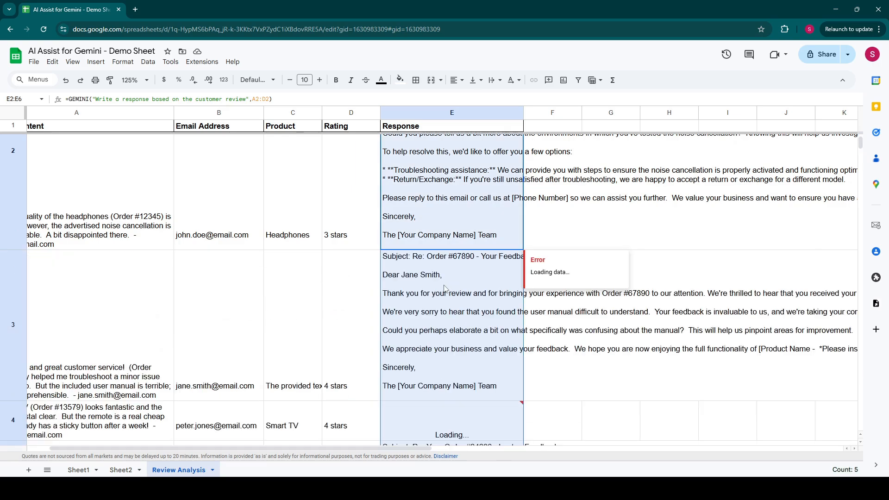
scroll(441, 343, "down", 2)
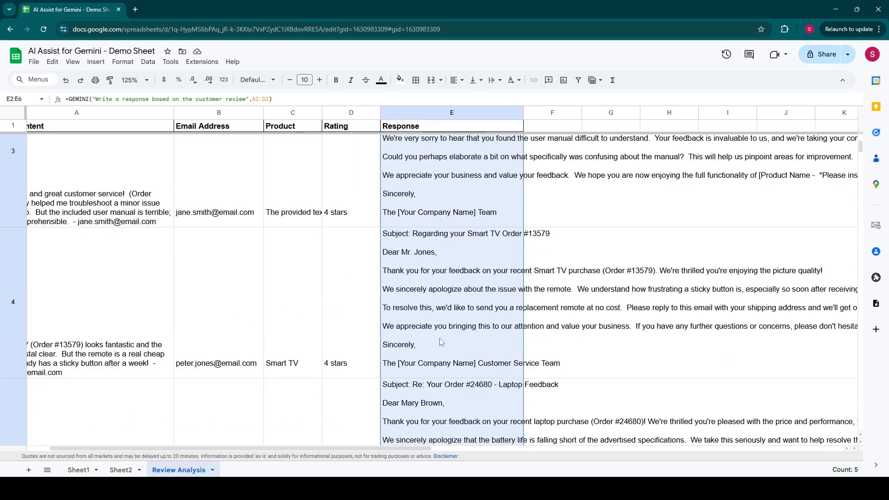
scroll(441, 342, "down", 1)
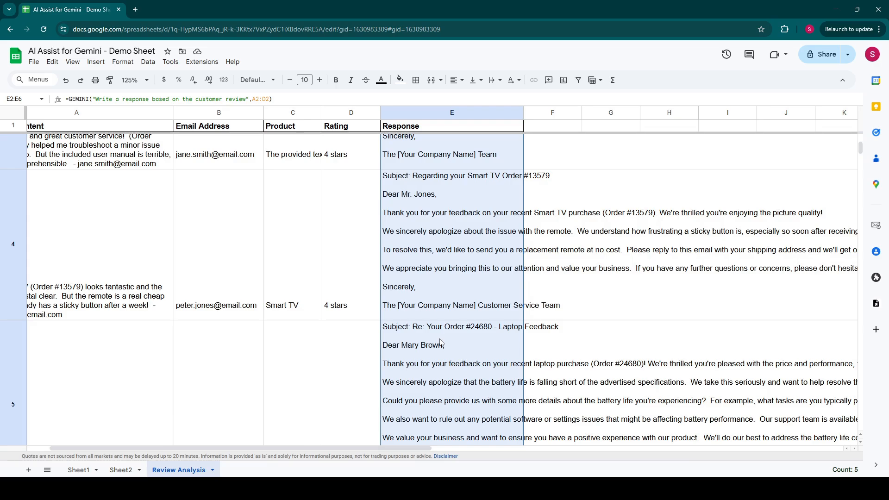
scroll(440, 342, "down", 2)
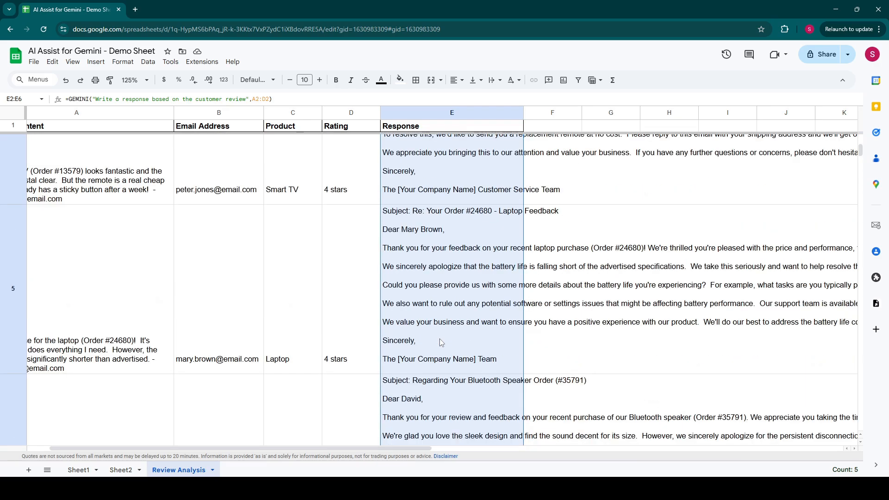
scroll(440, 343, "up", 9)
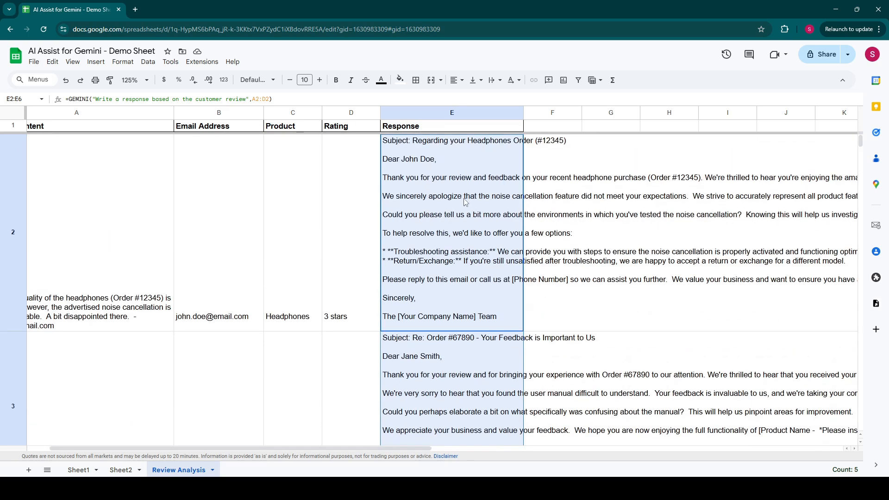
- Extend the prompt in E2's GEMINI formula with "within 100 words" after "customer review" to limit the reply's length
left_click(448, 160)
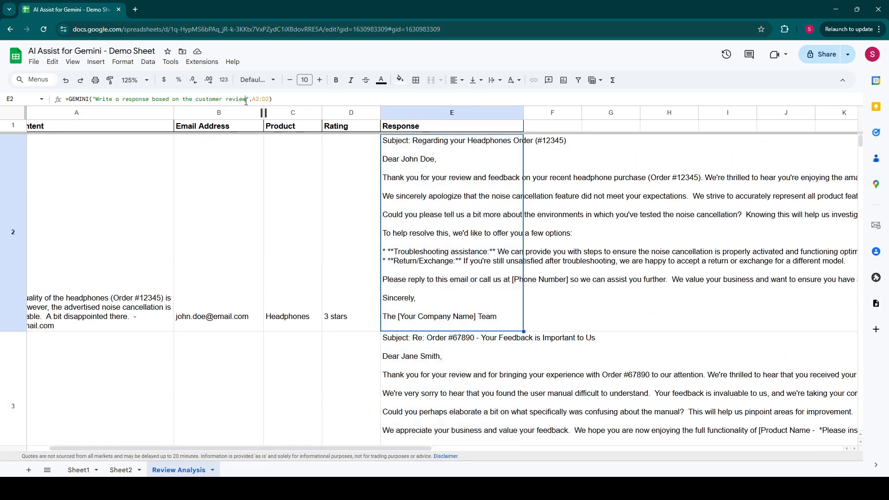
left_click(244, 100)
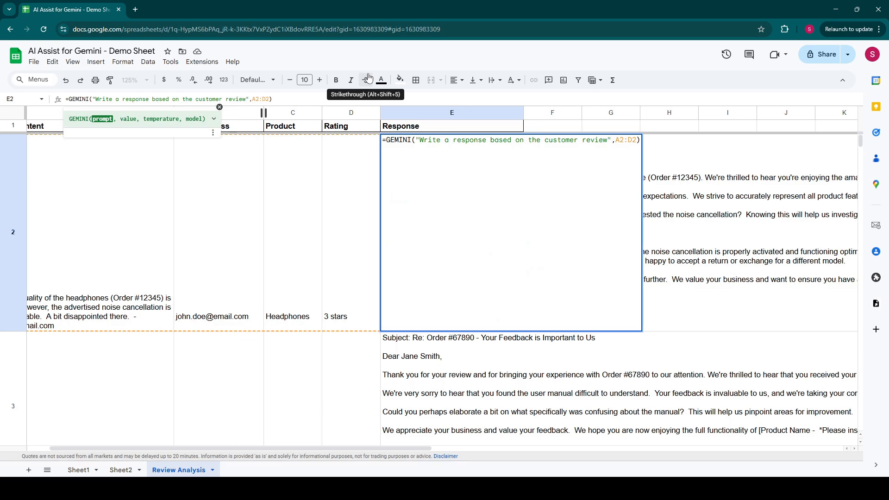
type("within ")
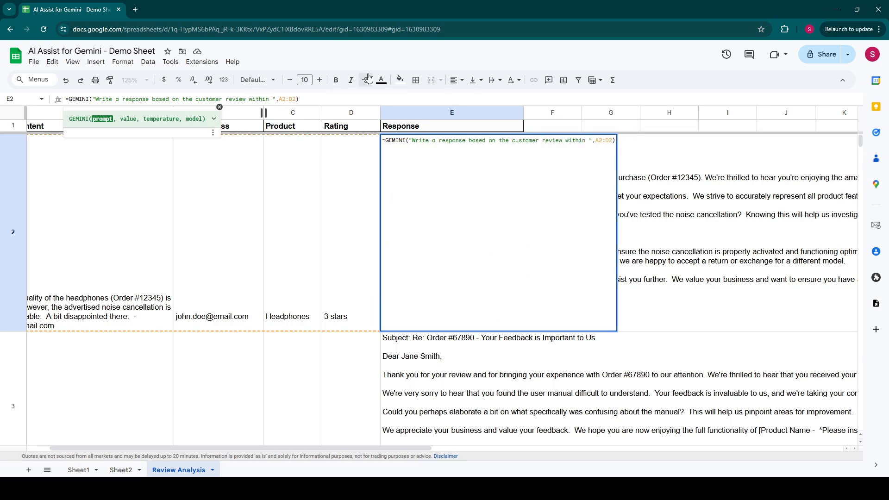
type("100 words")
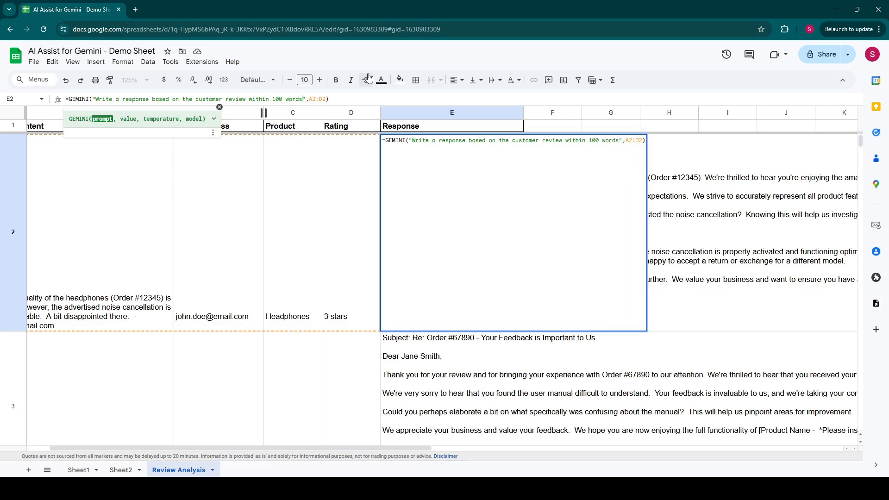
key("Return")
- Fill the 100-word response formula down from E2 through E6 and wrap the text in those cells
left_click(440, 166)
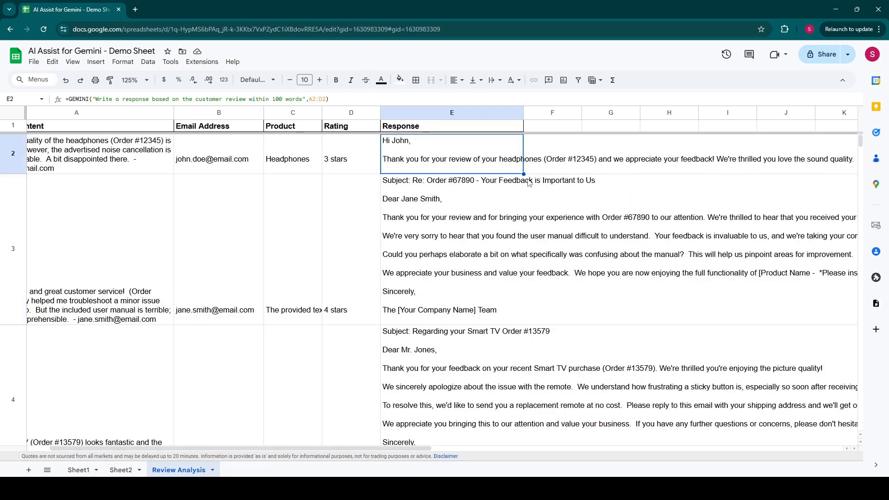
left_click_drag(524, 175, 510, 324)
left_click(495, 80)
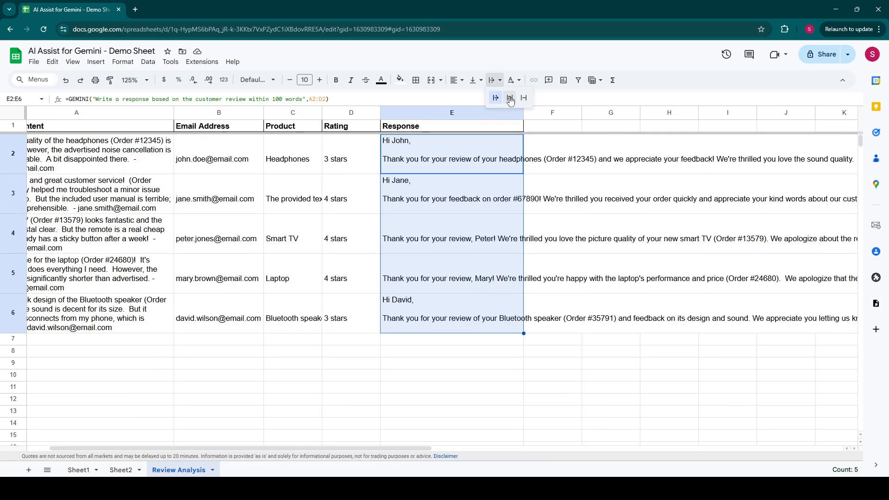
left_click(509, 100)
left_click(438, 199)
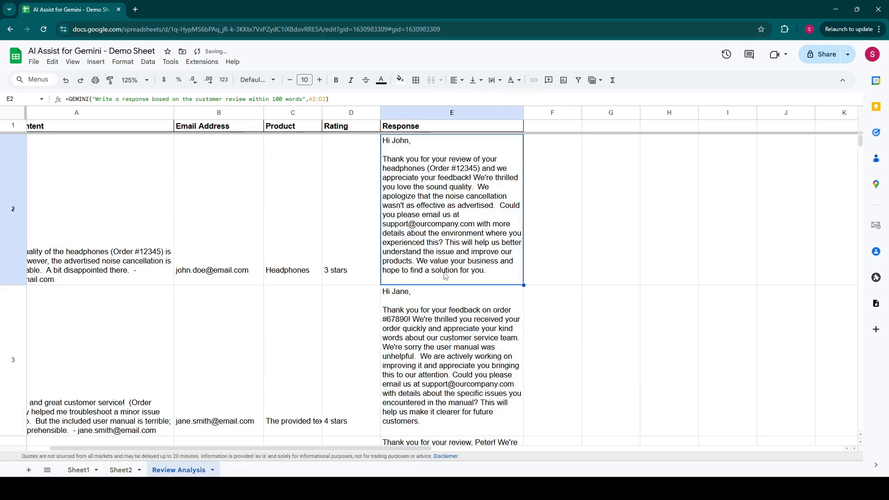
scroll(446, 276, "down", 5)
scroll(446, 276, "up", 5)
scroll(148, 368, "left", 1)
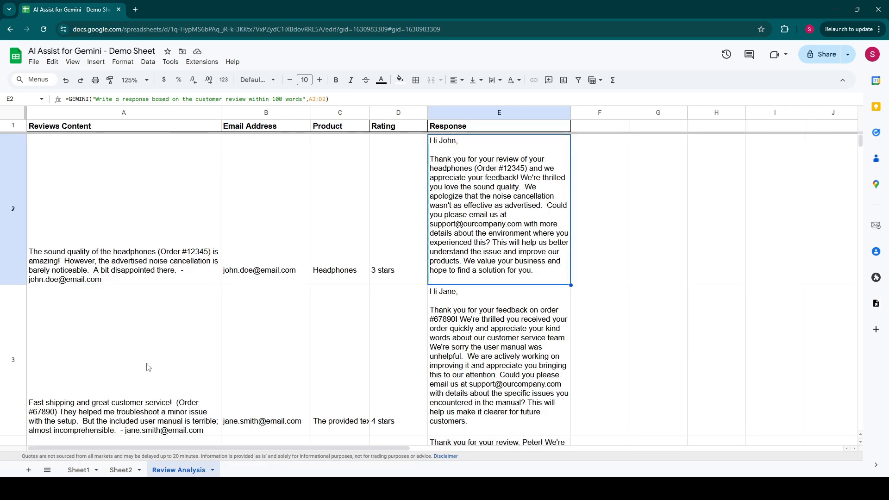